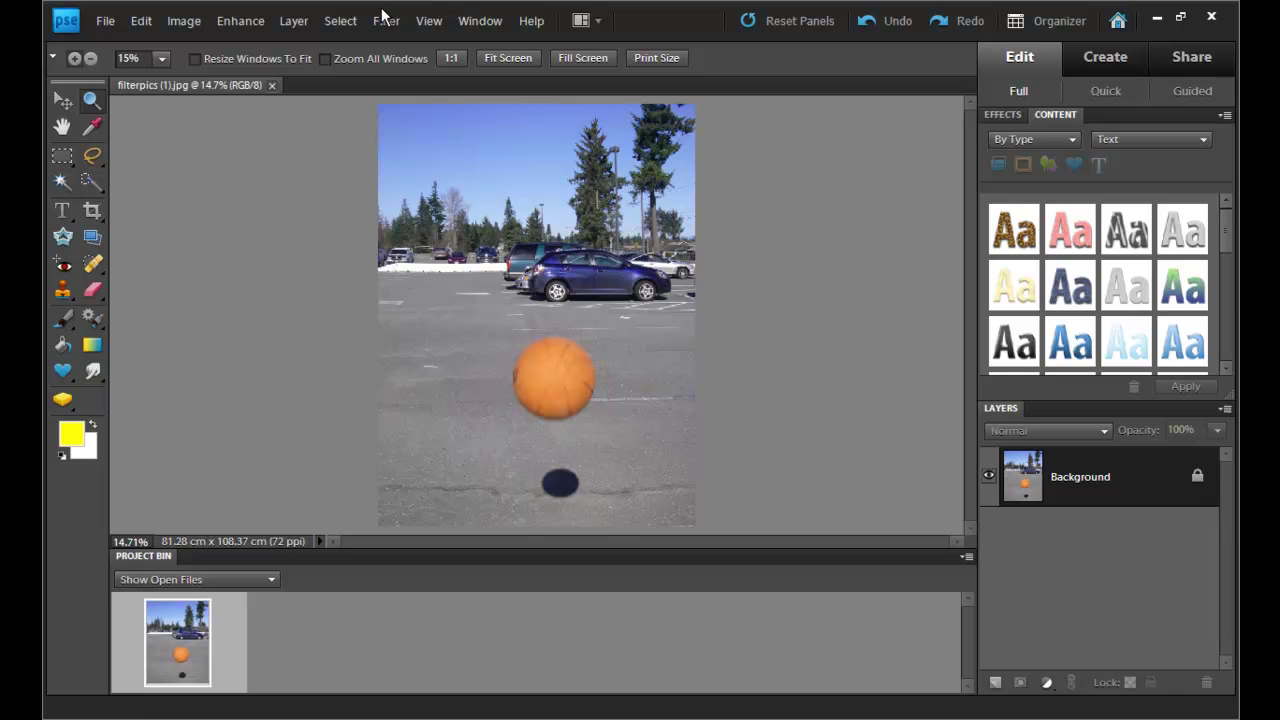
# Apply the Ink Outlines brush-stroke filter from the Filter Gallery to the photo, keeping its default settings.
pyautogui.click(385, 21)
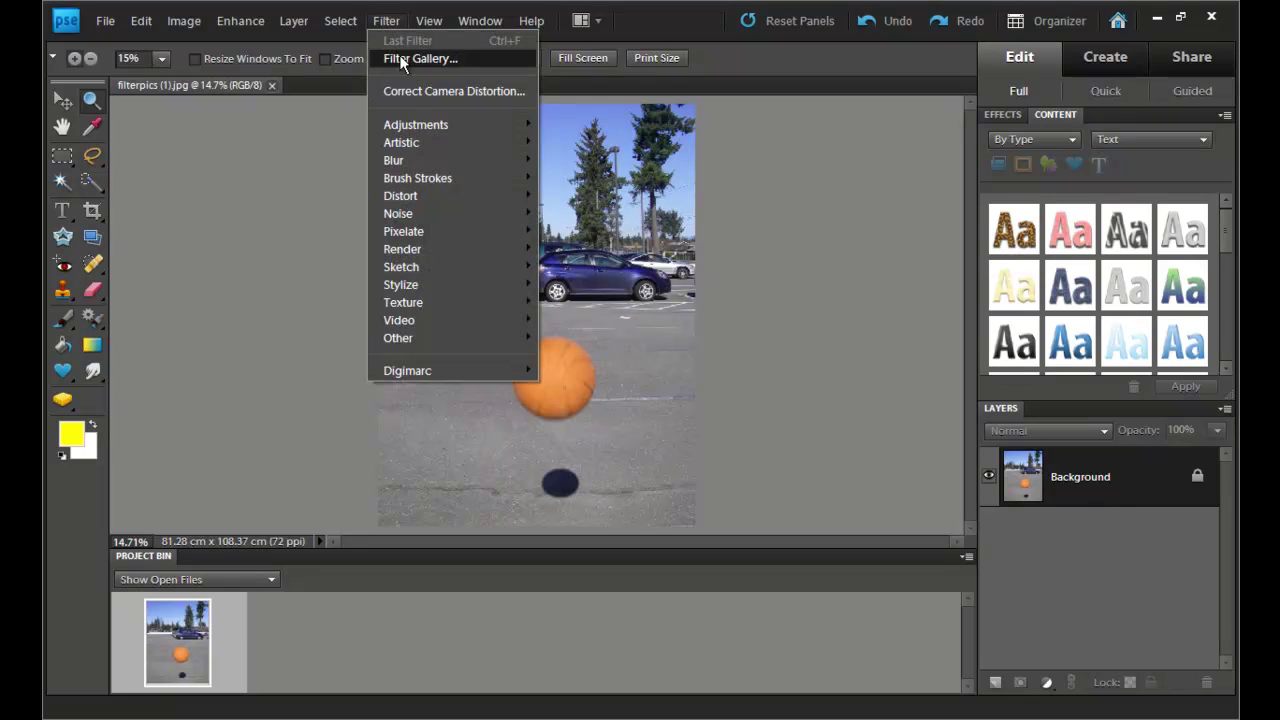
pyautogui.click(407, 59)
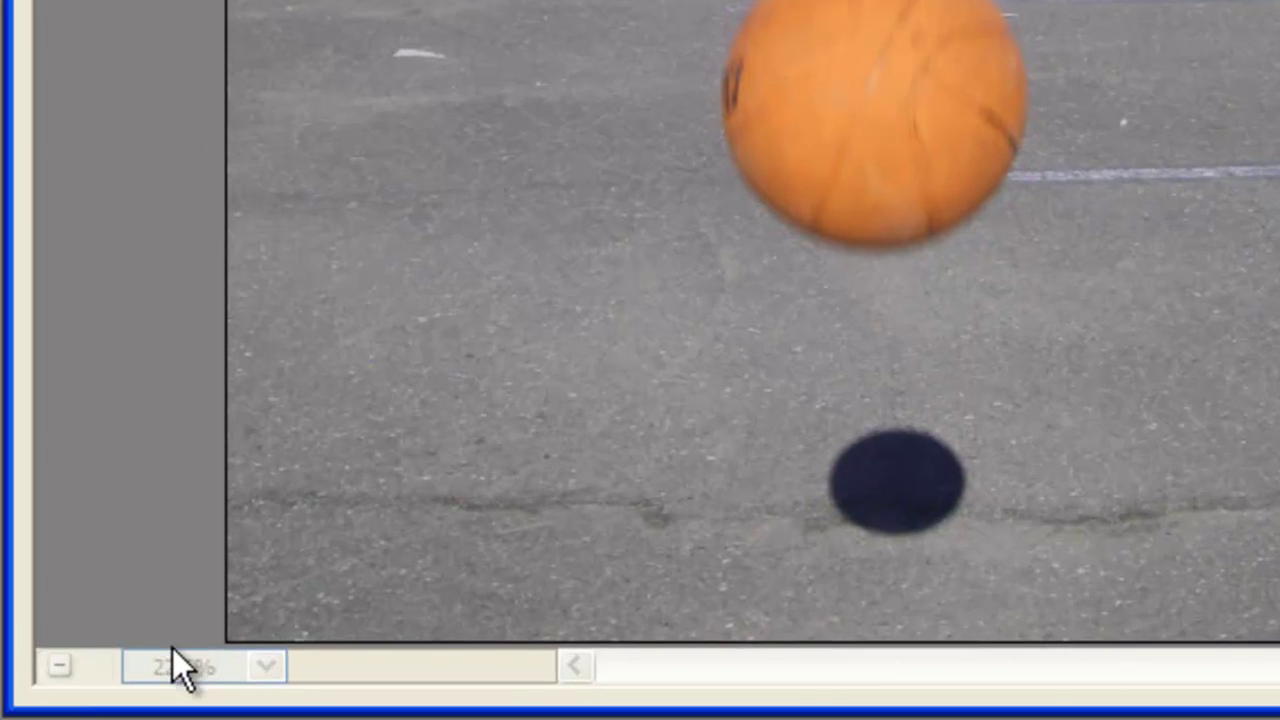
pyautogui.click(267, 666)
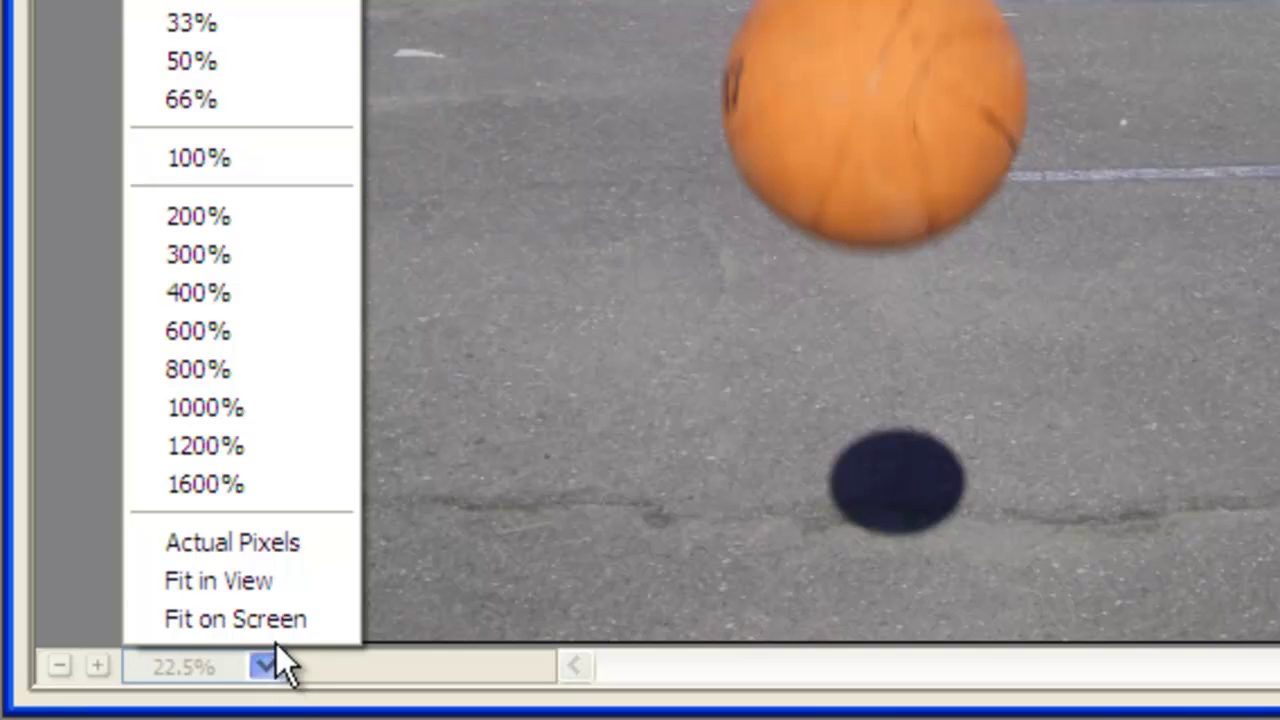
pyautogui.click(276, 619)
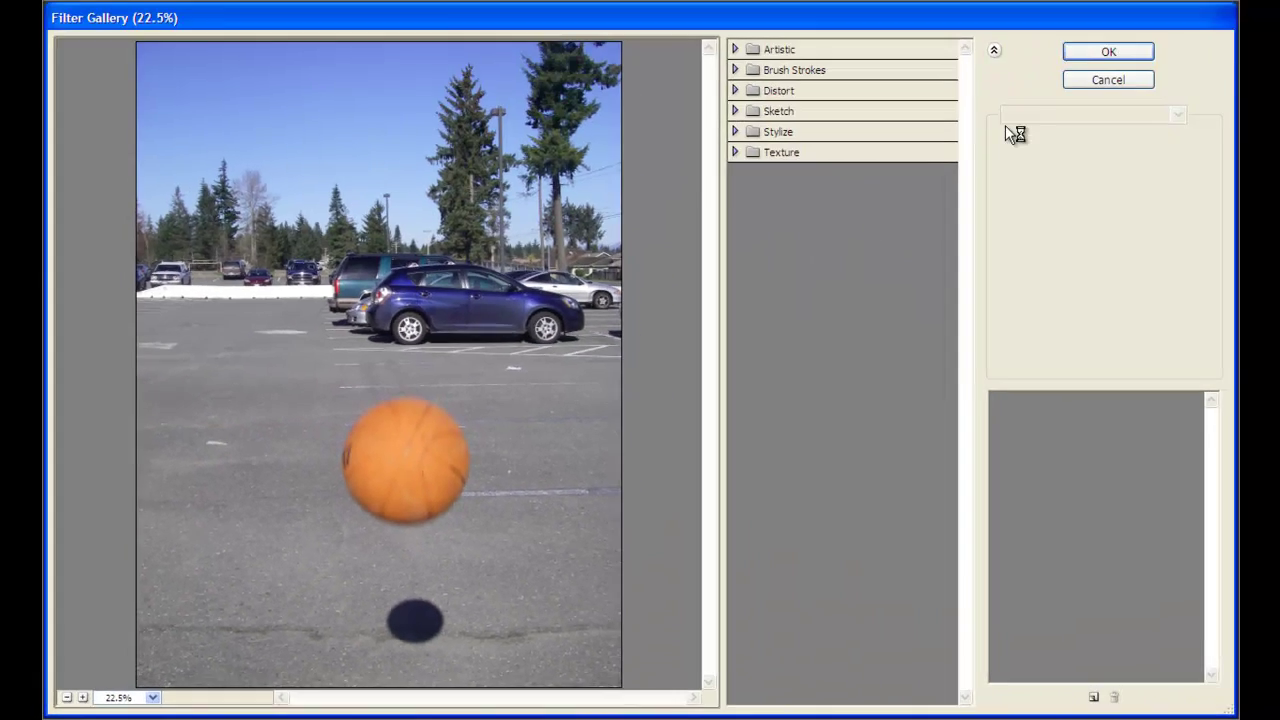
pyautogui.click(742, 49)
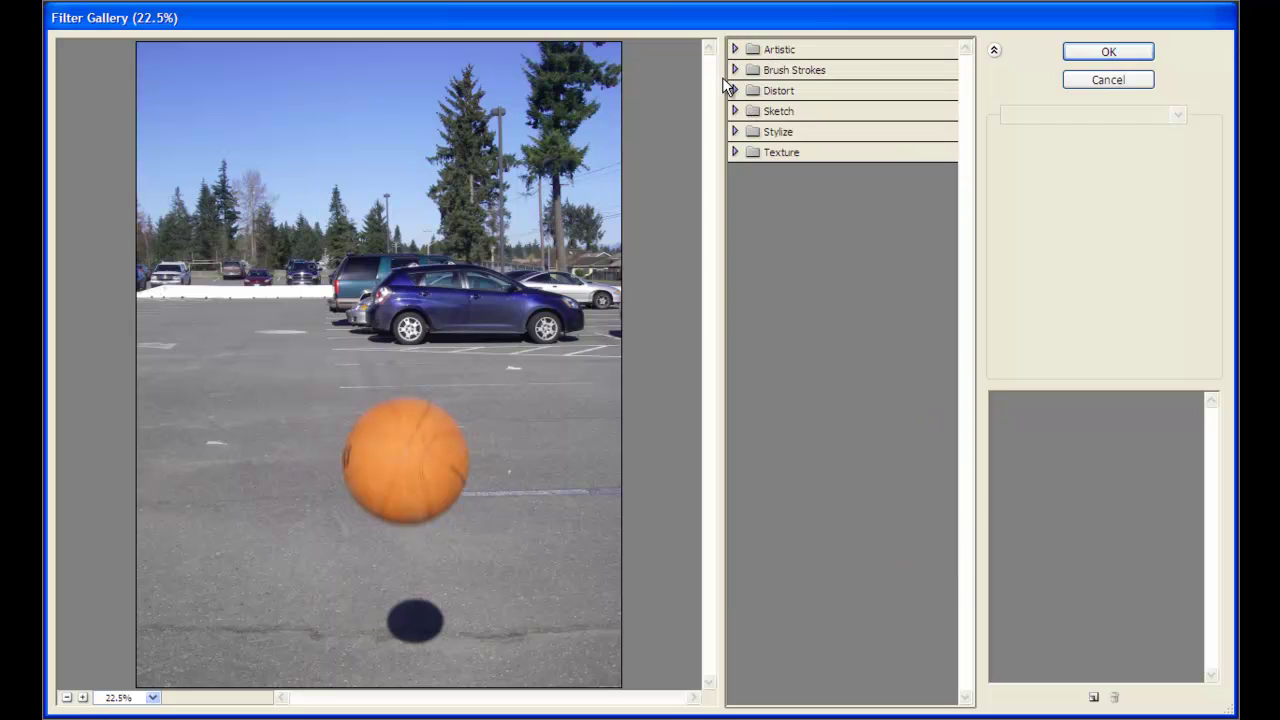
pyautogui.click(734, 70)
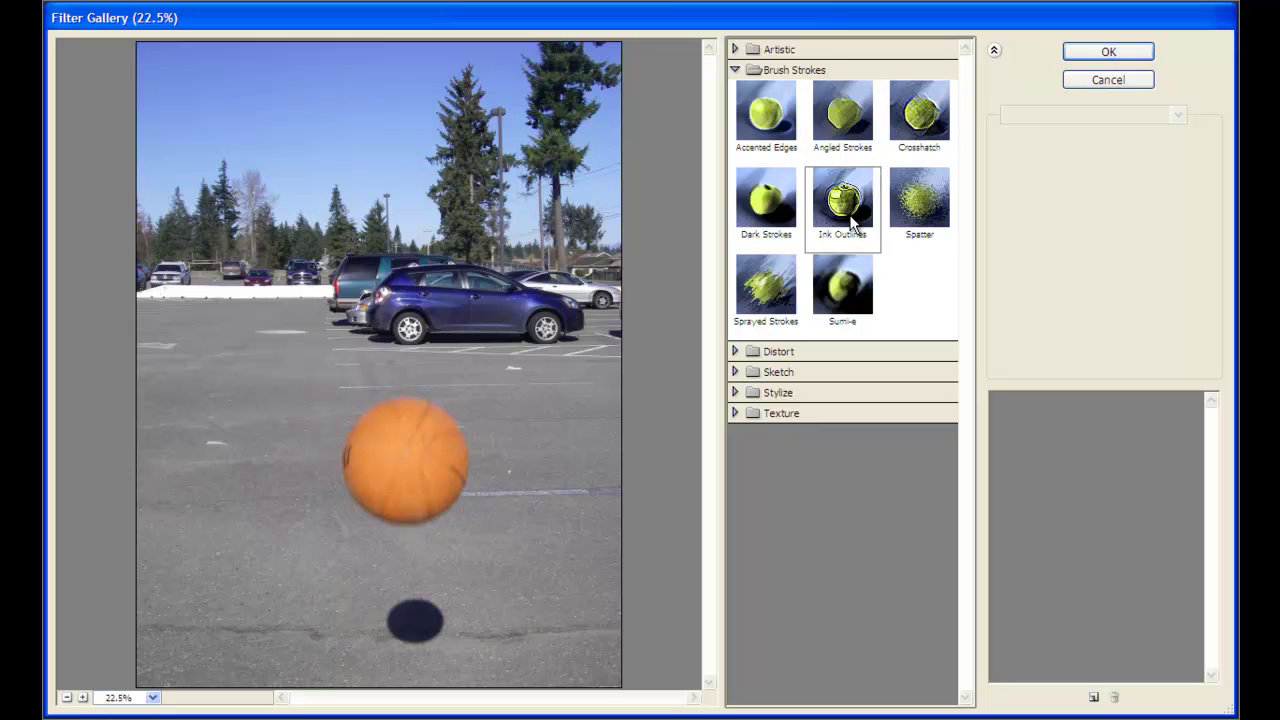
pyautogui.click(850, 207)
pyautogui.click(848, 207)
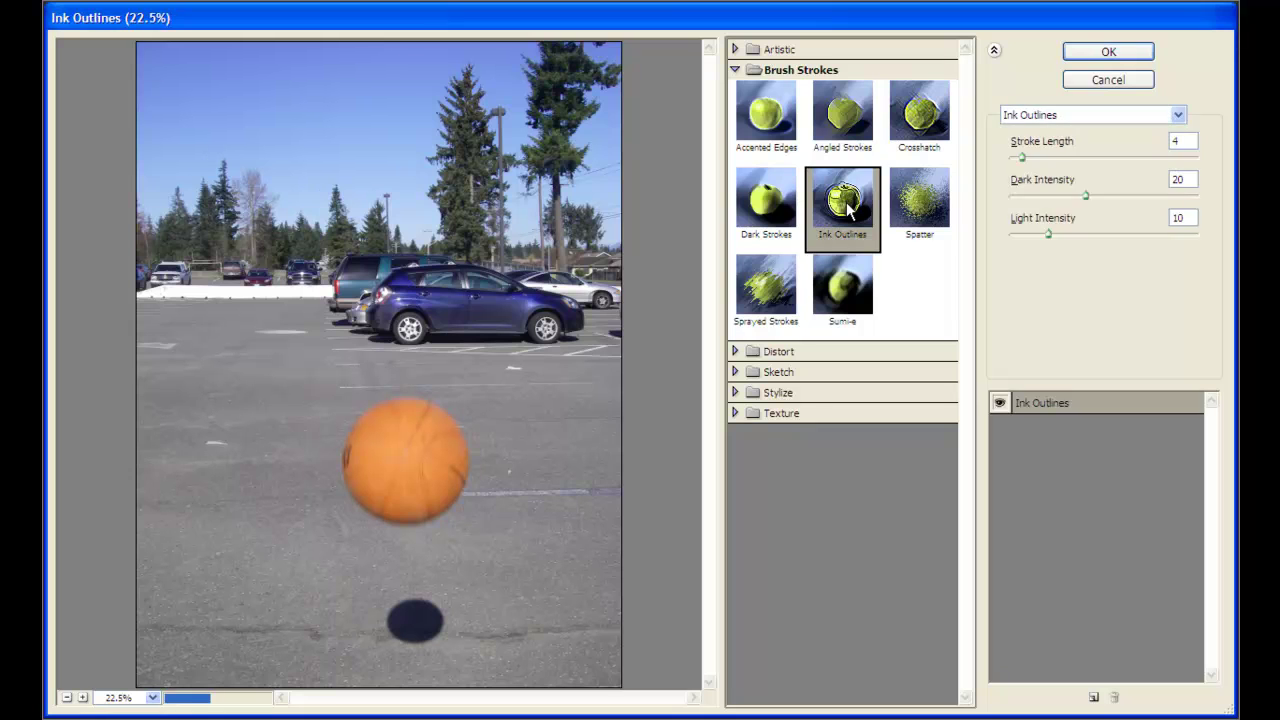
pyautogui.press('Return')
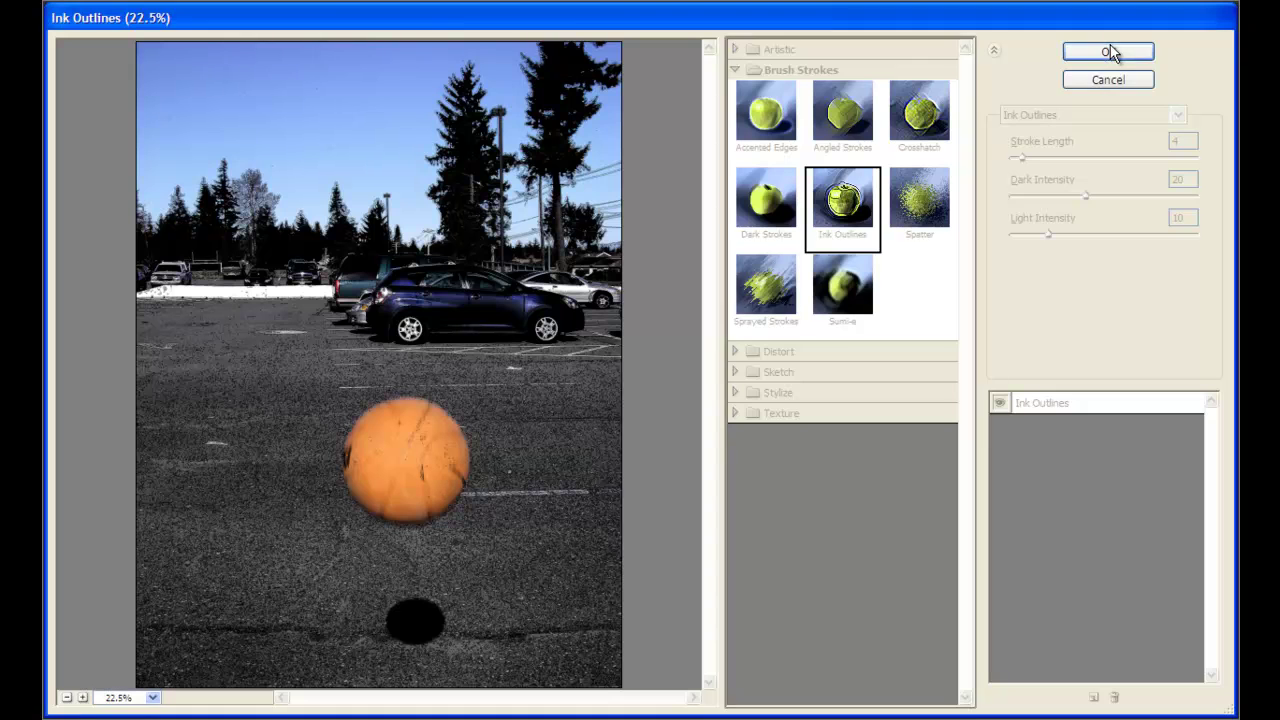
pyautogui.click(1110, 52)
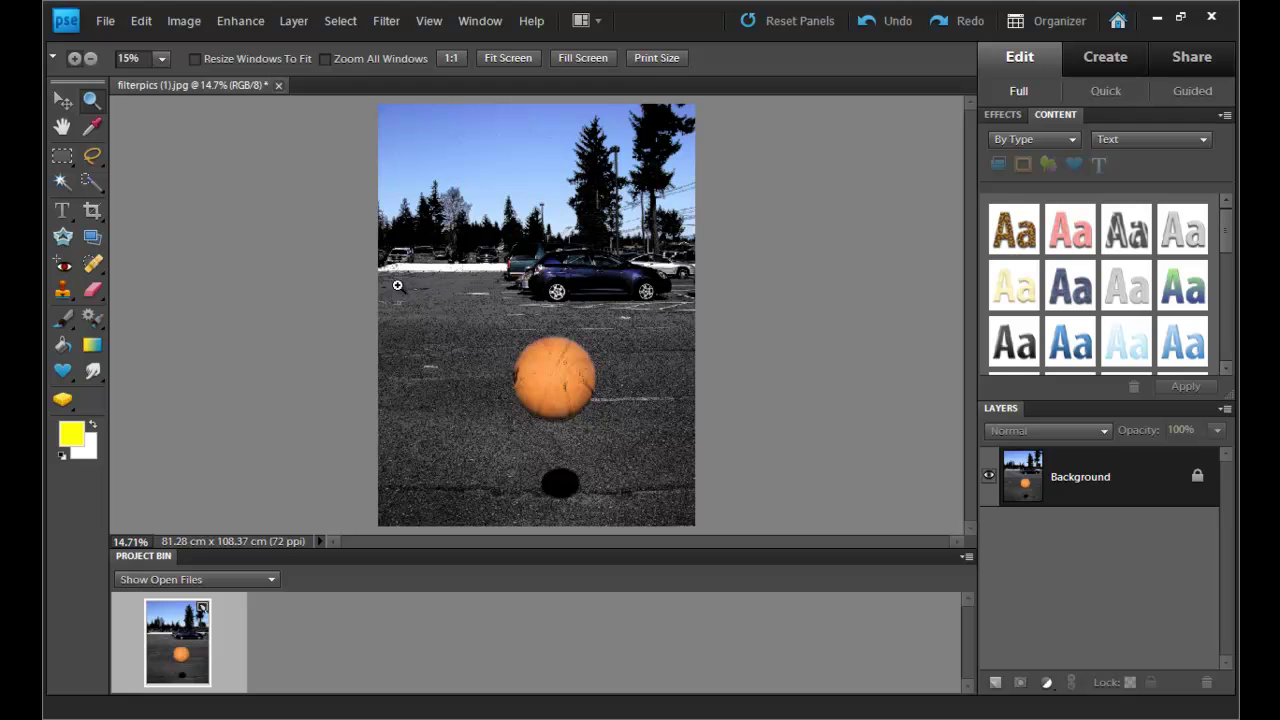
# Add the yellow text "Ink Outline" at 150 pt near the lower-left corner of the photo.
pyautogui.click(62, 212)
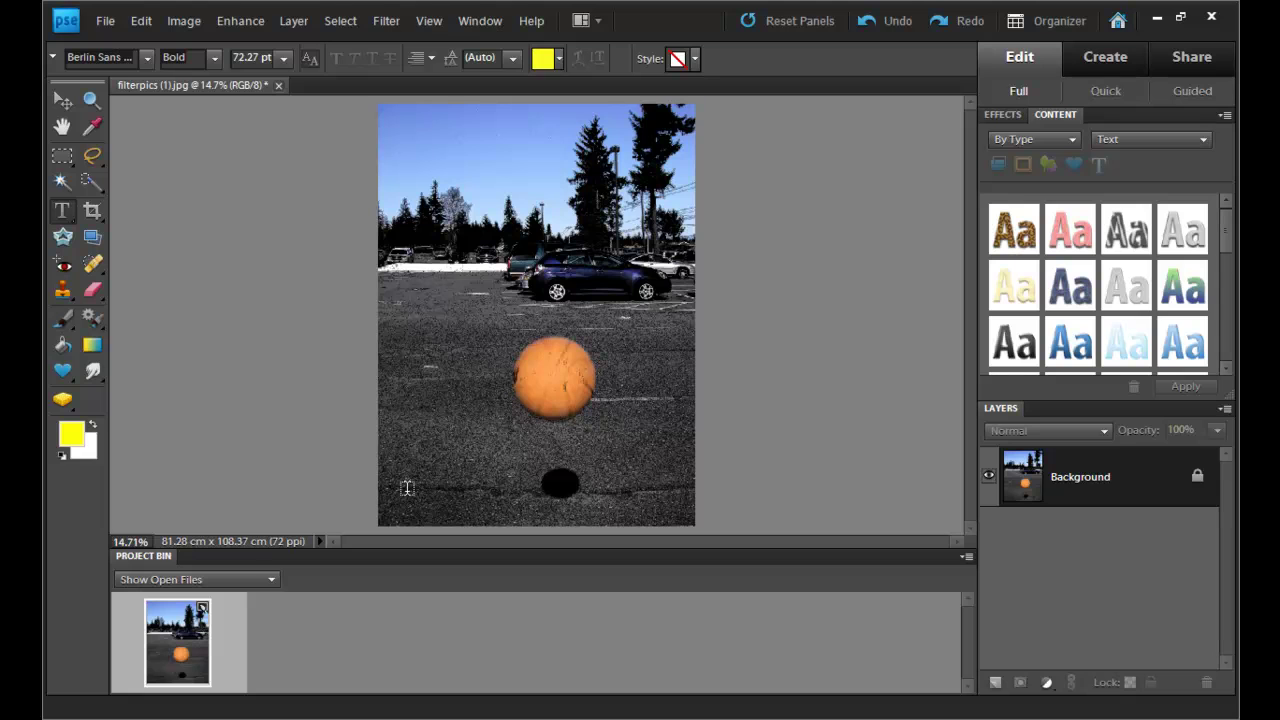
pyautogui.click(245, 57)
pyautogui.write('150')
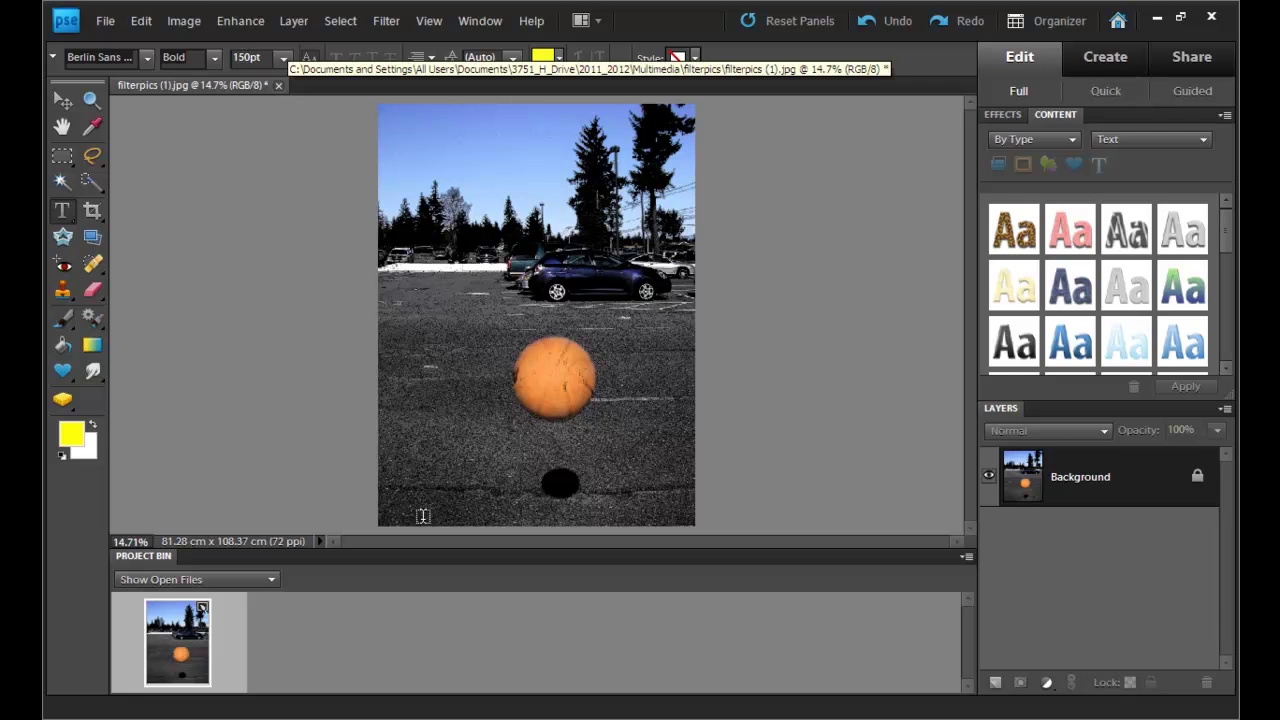
pyautogui.click(413, 480)
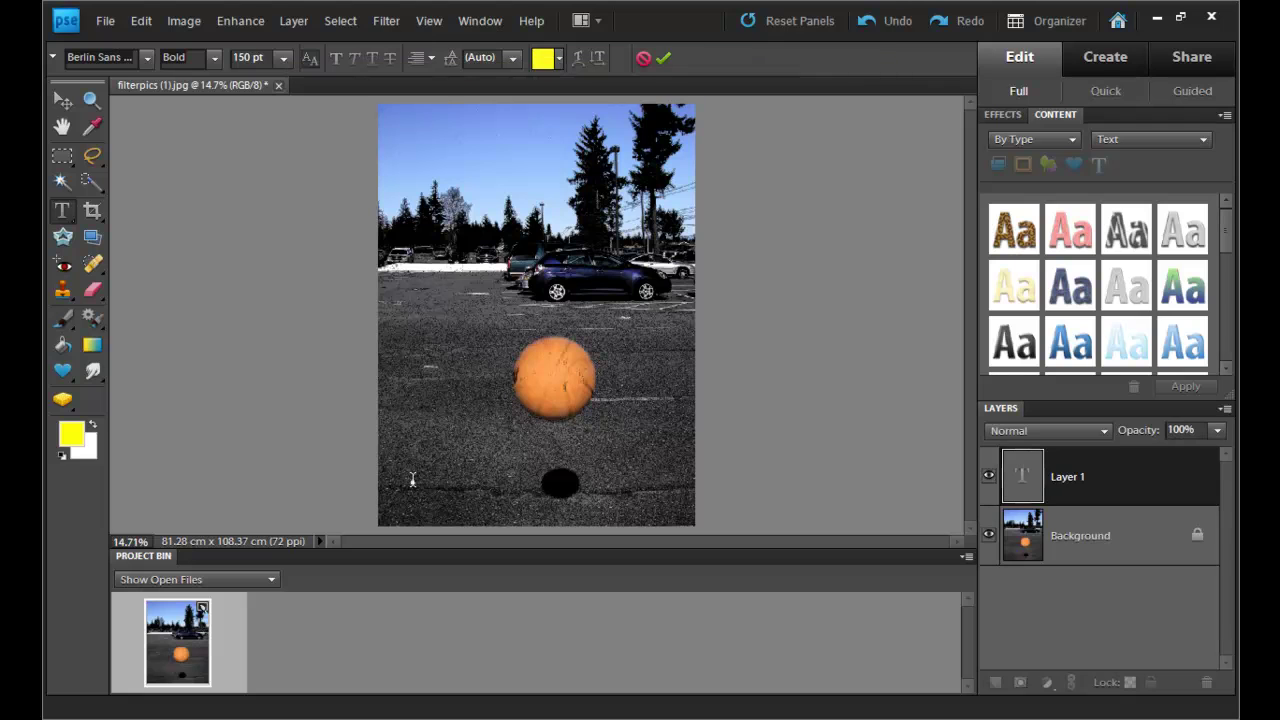
pyautogui.write('Ink')
pyautogui.write('e Ou')
pyautogui.write('tlin')
pyautogui.write('e')
pyautogui.write('.')
# Move the text fully inside the photo's lower-left corner and merge its layer down into the Background.
pyautogui.click(58, 97)
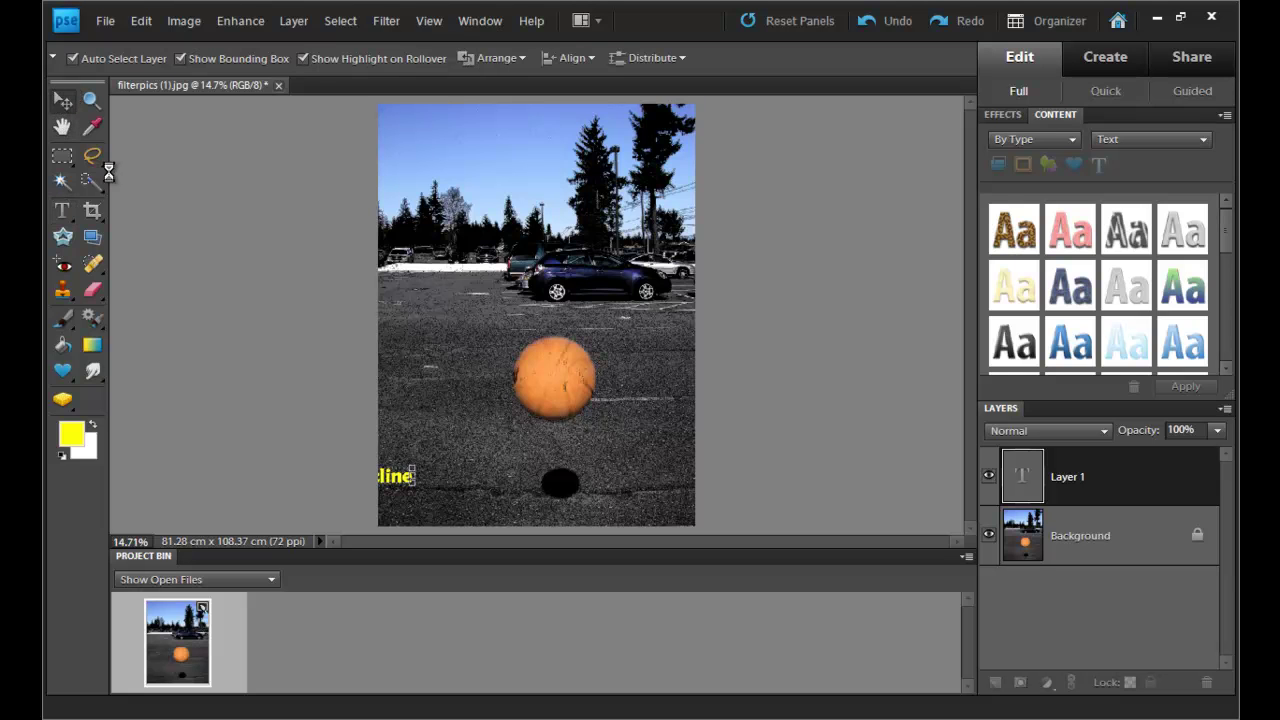
pyautogui.click(394, 476)
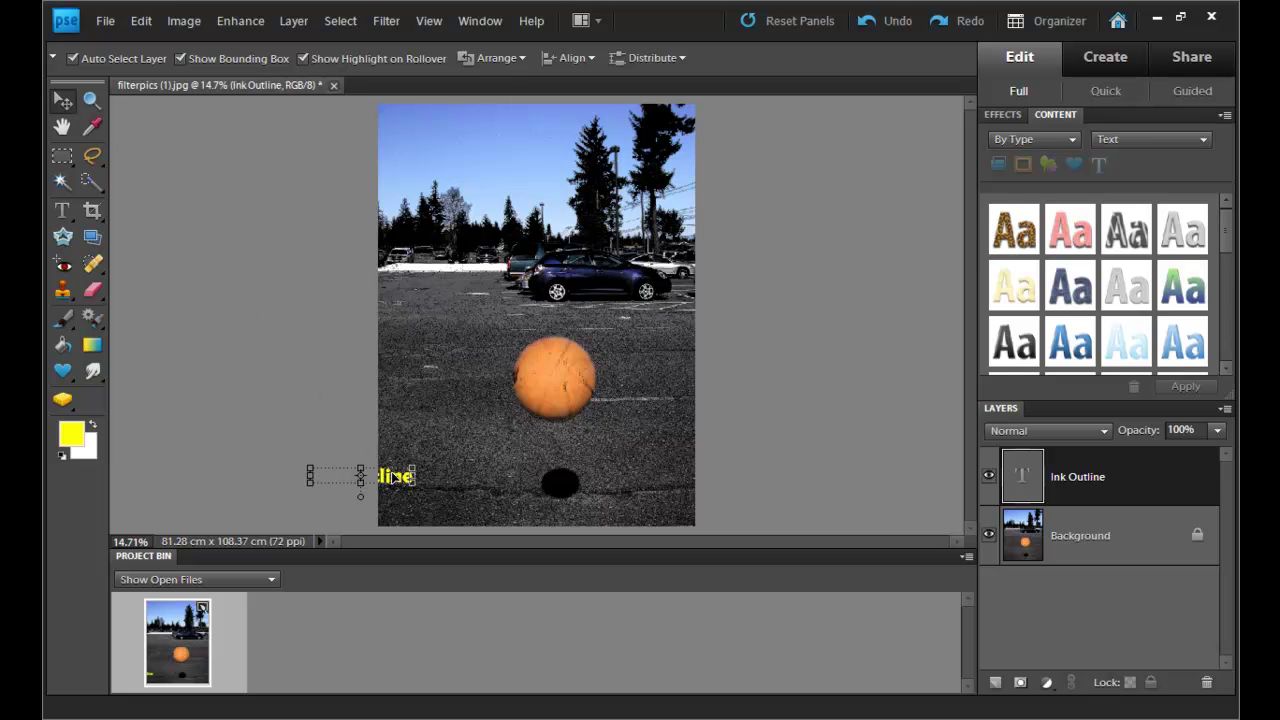
pyautogui.moveTo(396, 477)
pyautogui.mouseDown()
pyautogui.moveTo(522, 490)
pyautogui.moveTo(494, 500)
pyautogui.mouseUp()
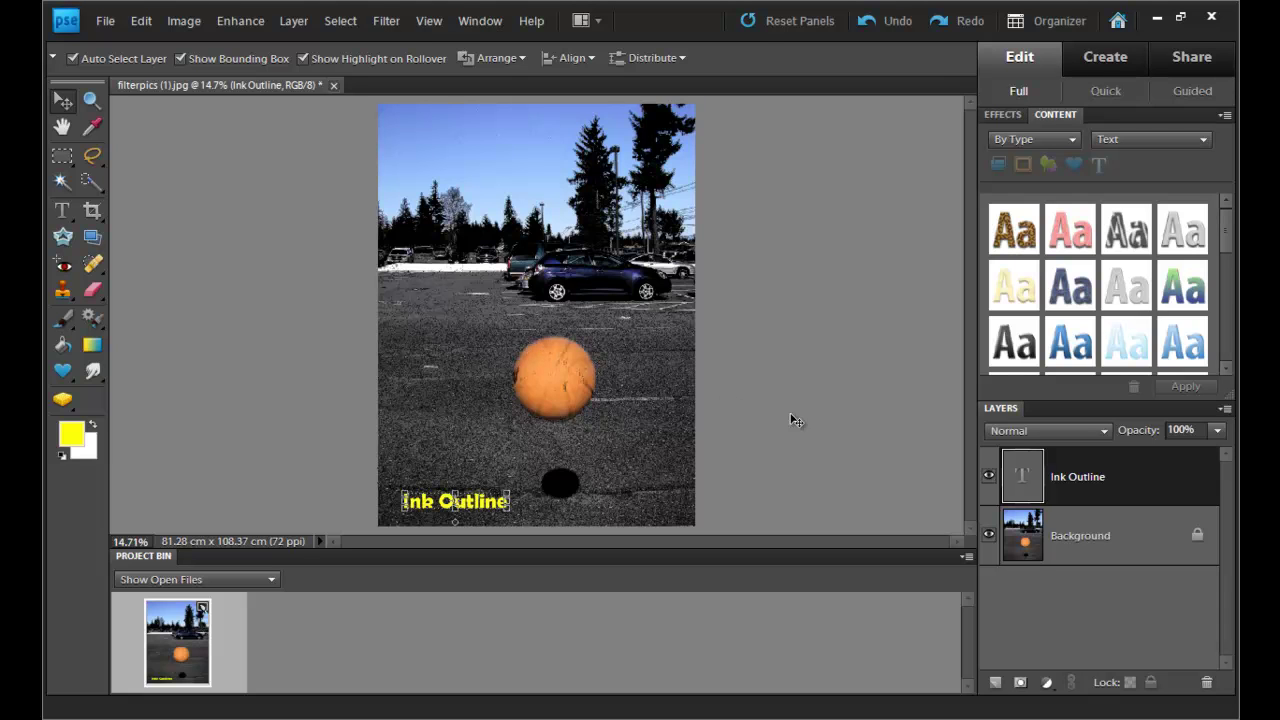
pyautogui.rightClick(1030, 485)
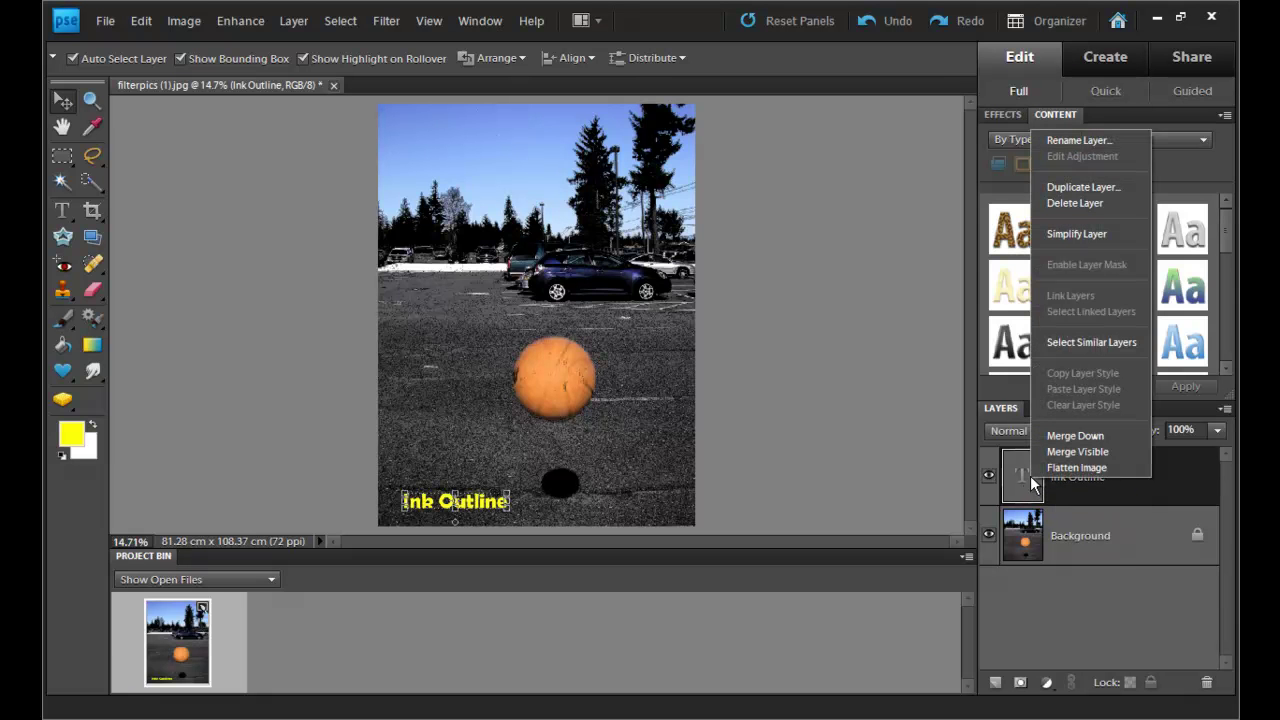
pyautogui.click(1065, 434)
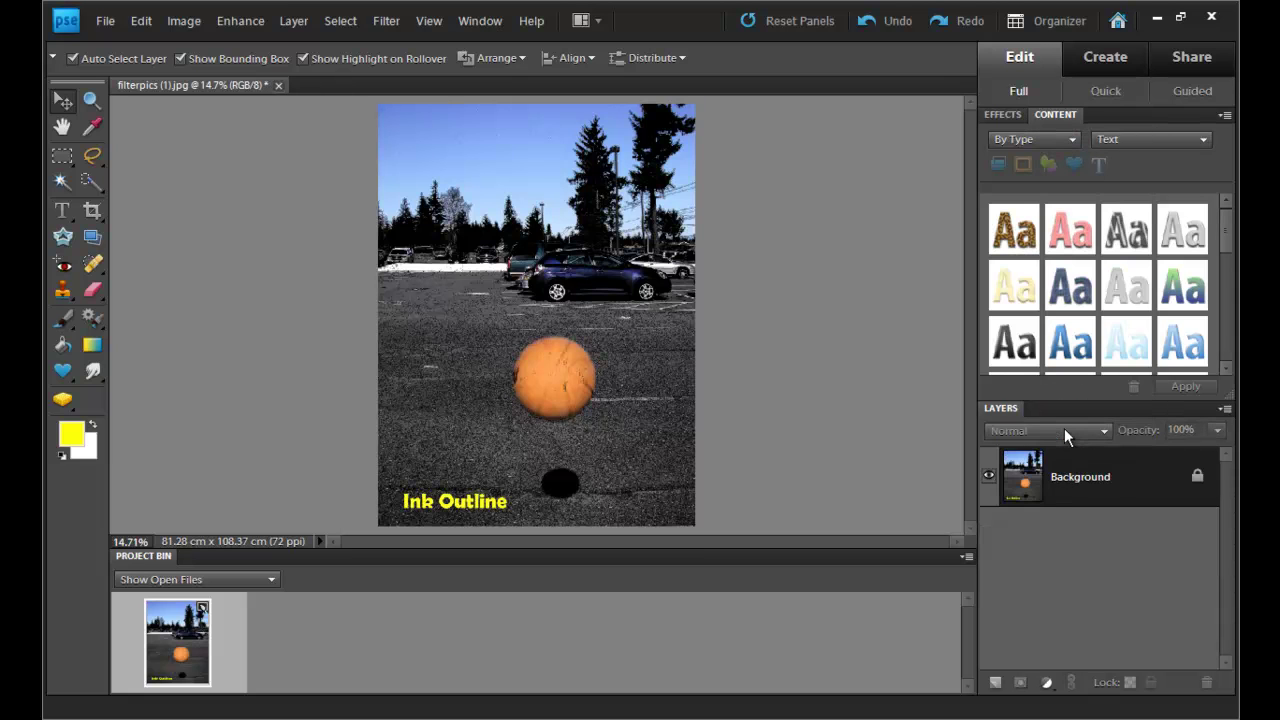
# Save the image as a JPEG copy named filterpics (1) copy.jpg in the filterpics folder with quality 8.
pyautogui.click(105, 21)
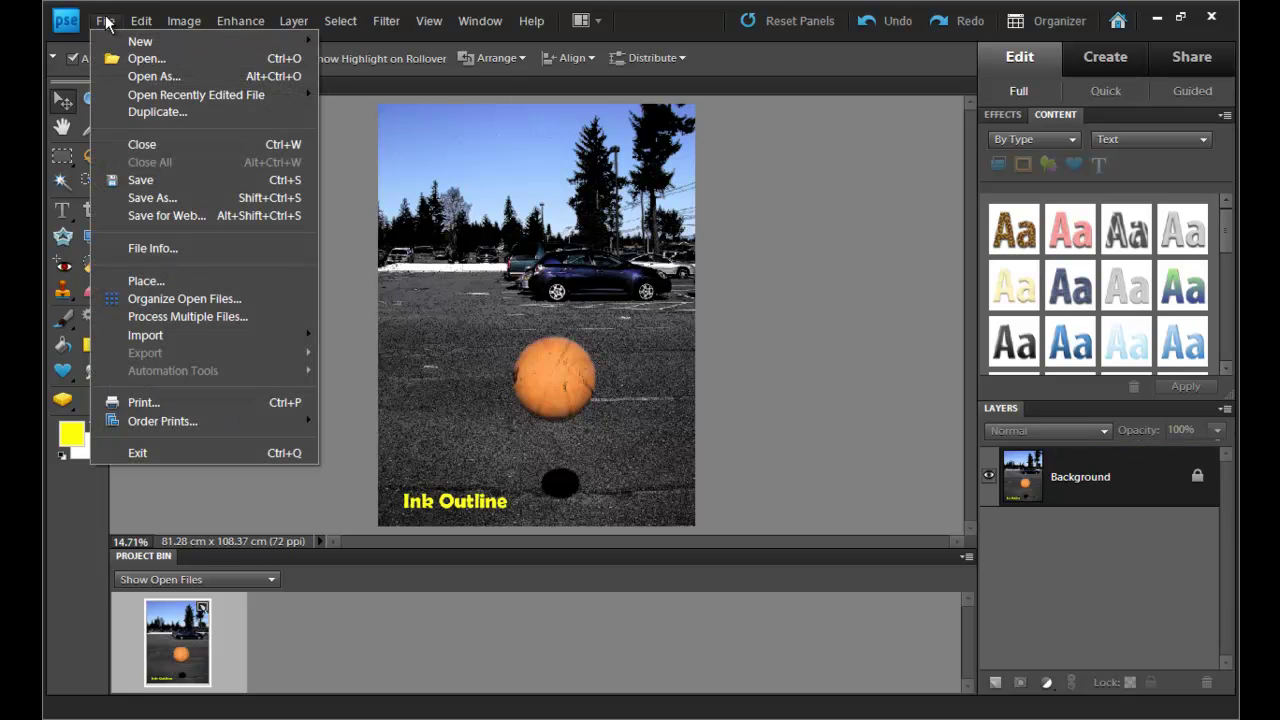
pyautogui.click(131, 186)
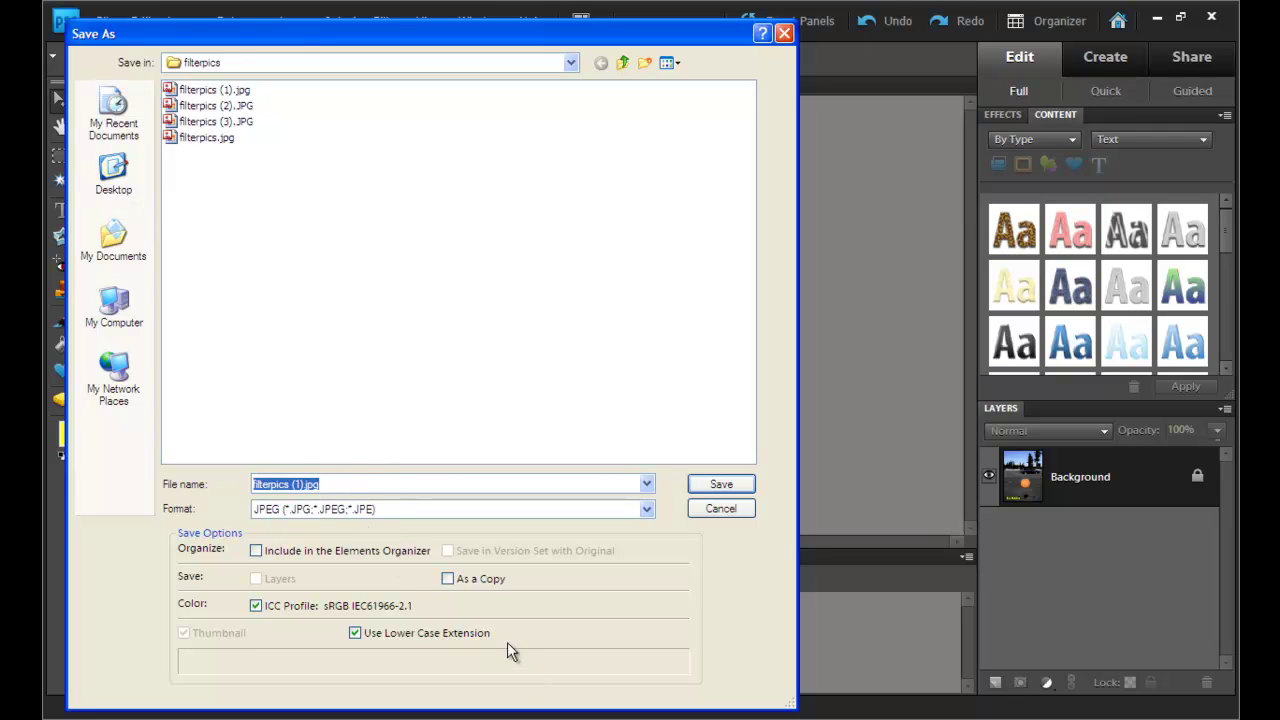
pyautogui.click(447, 579)
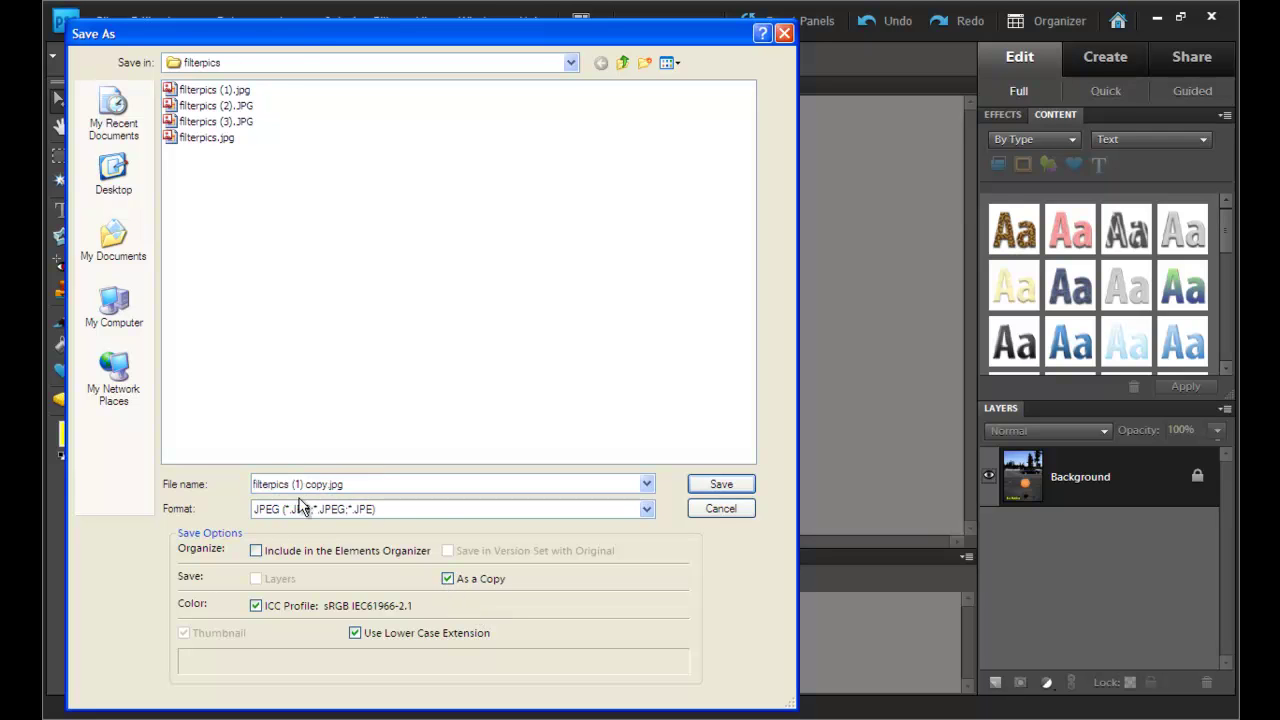
pyautogui.click(648, 510)
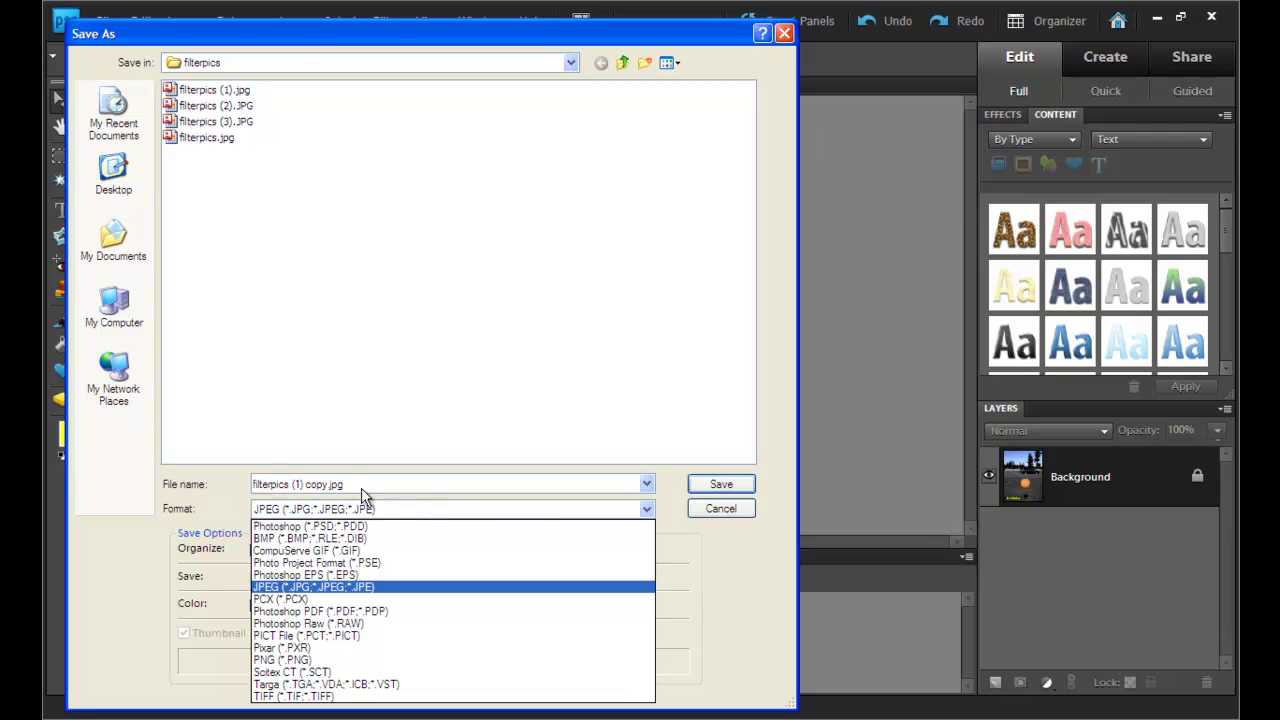
pyautogui.click(338, 588)
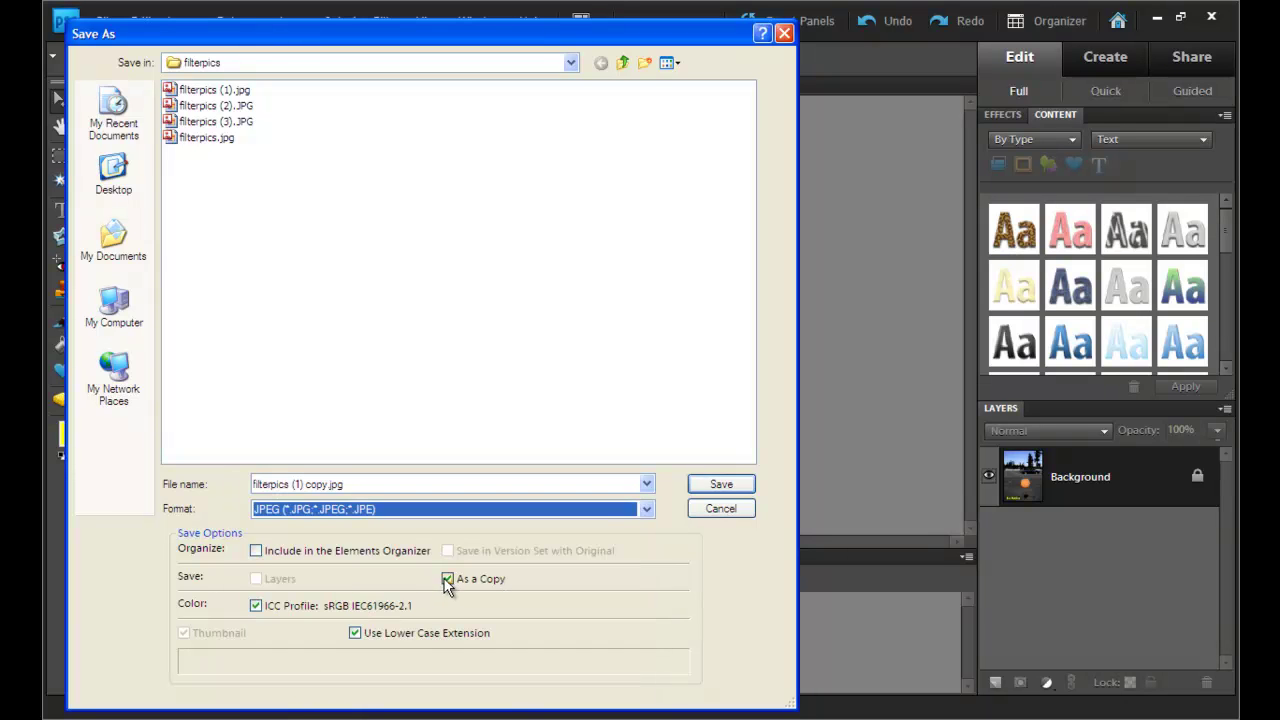
pyautogui.click(722, 484)
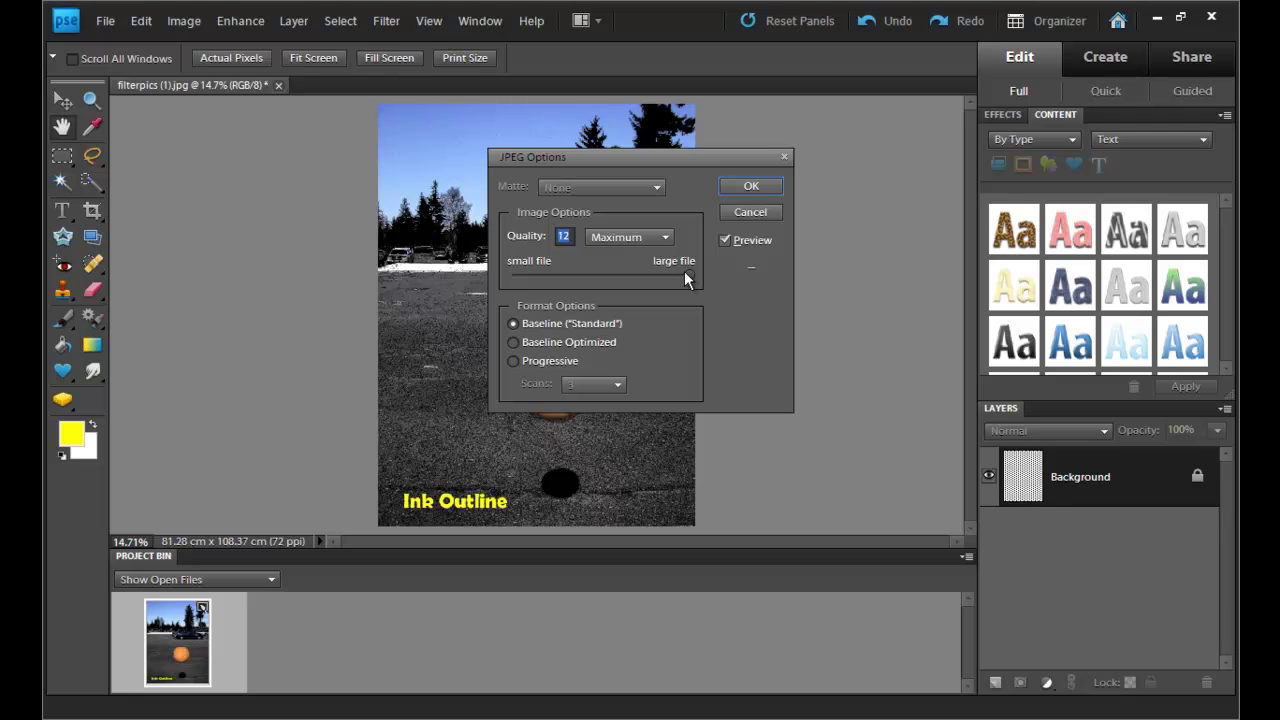
pyautogui.moveTo(689, 270); pyautogui.dragTo(628, 270)
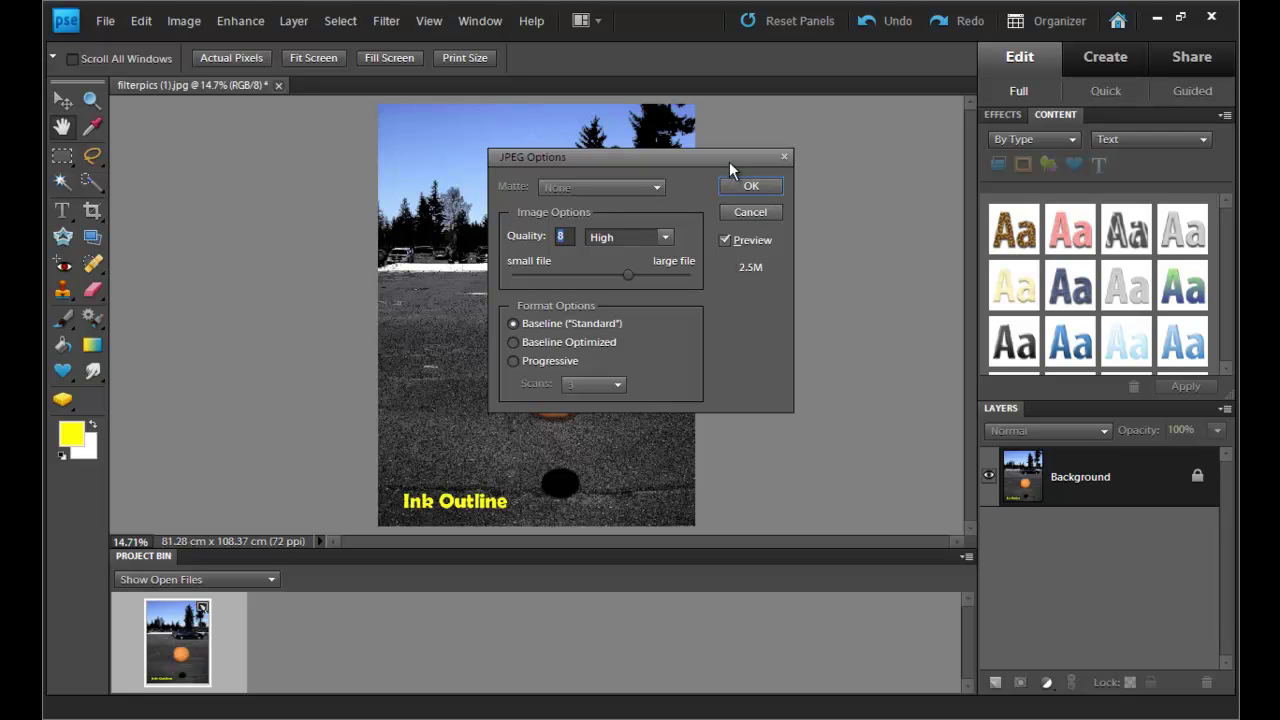
pyautogui.click(750, 188)
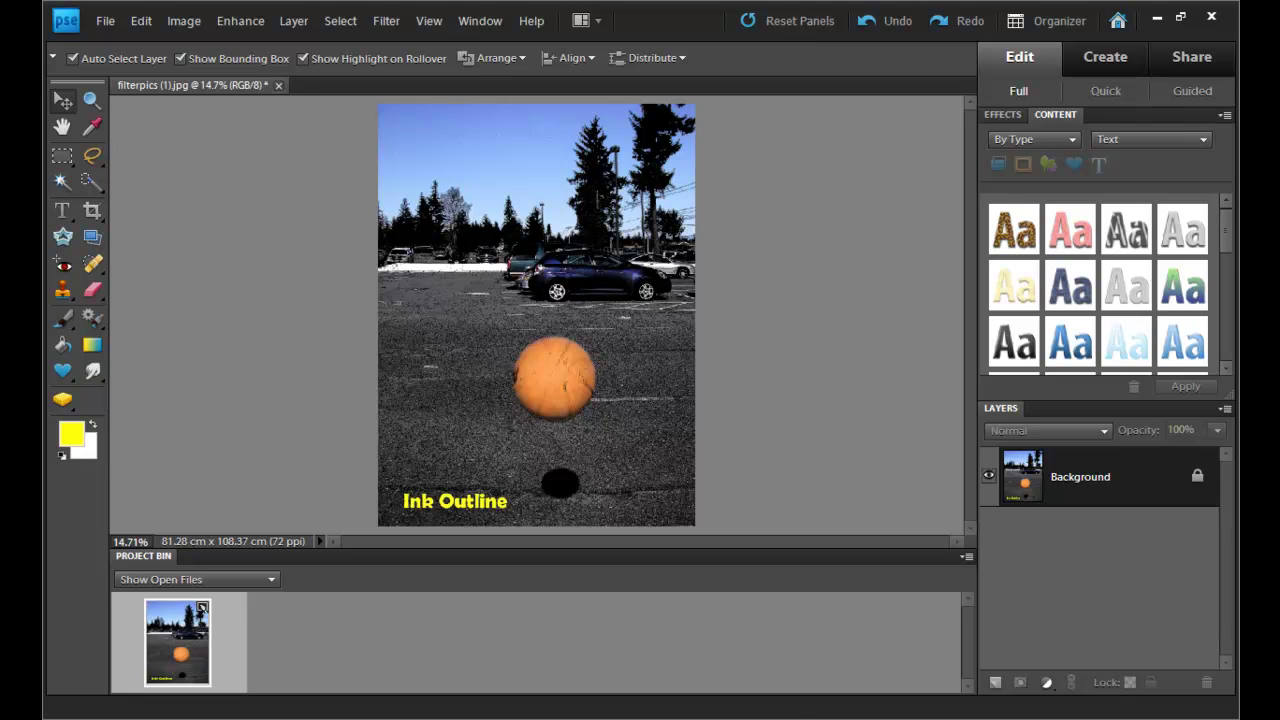
# Switch to the filterpics folder in Windows Explorer and select filterpics (1) copy.jpg to check its preview.
pyautogui.click(792, 716)
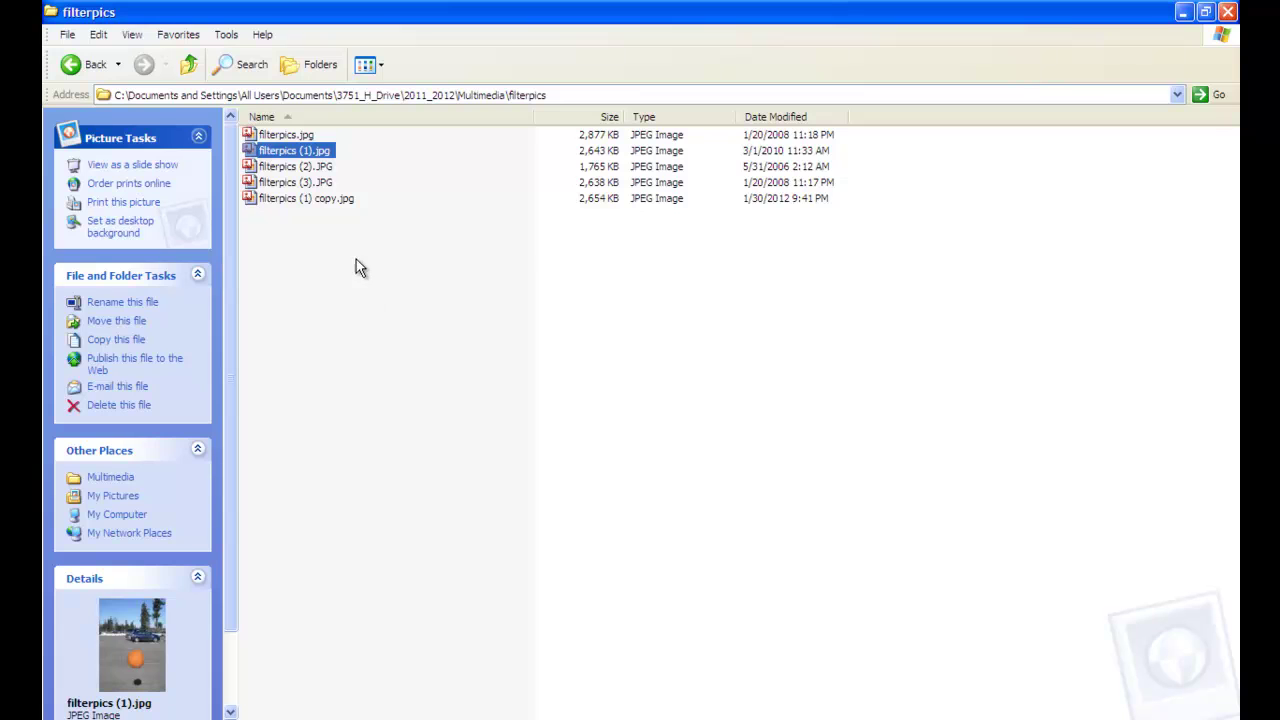
pyautogui.moveTo(301, 156)
pyautogui.click(320, 203)
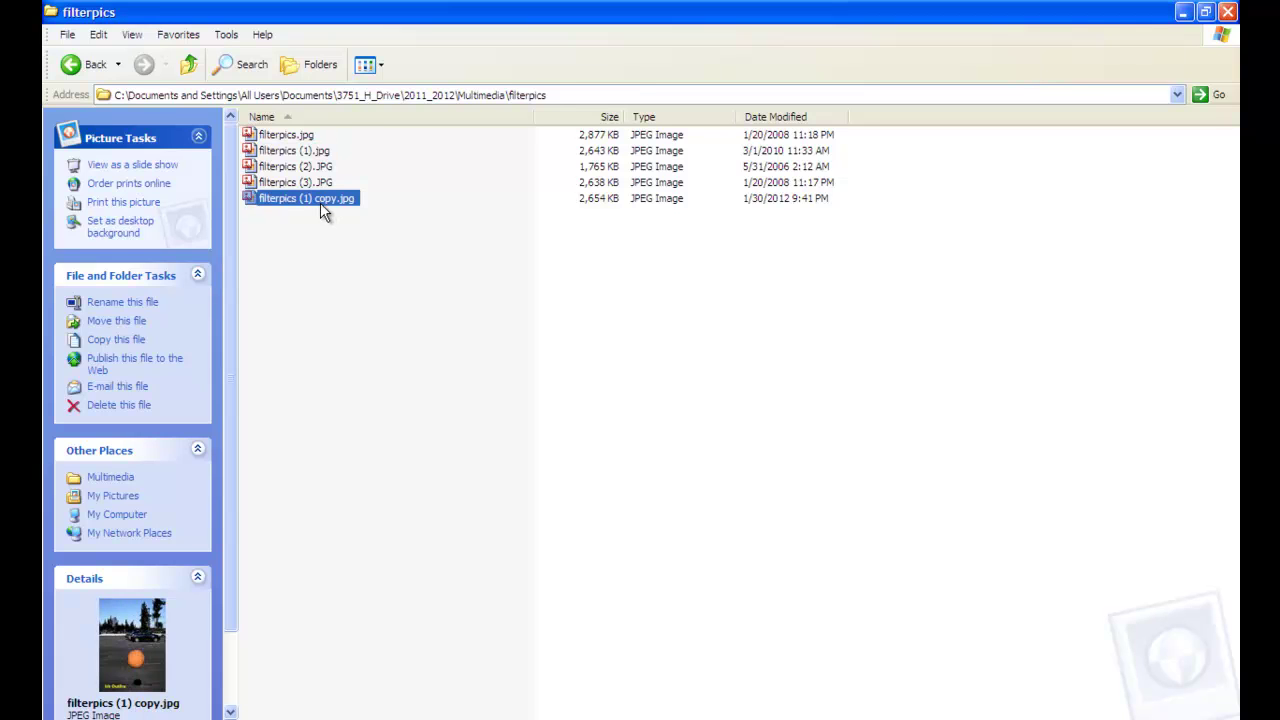